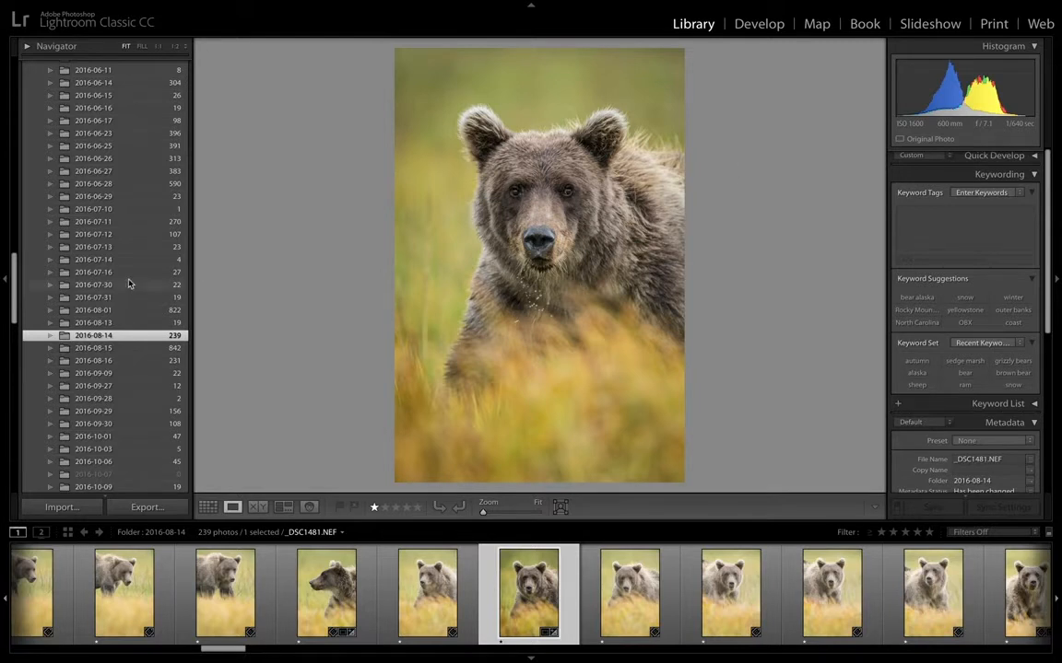
pyautogui.scroll(2, 126, 285)
pyautogui.scroll(6, 122, 284)
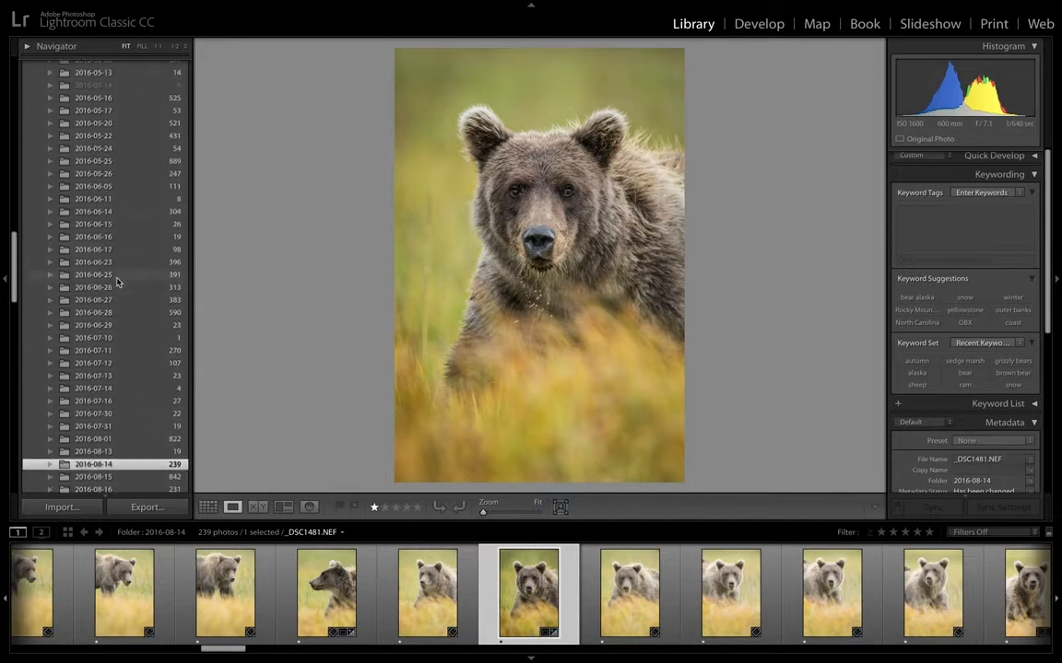
pyautogui.scroll(-6, 117, 283)
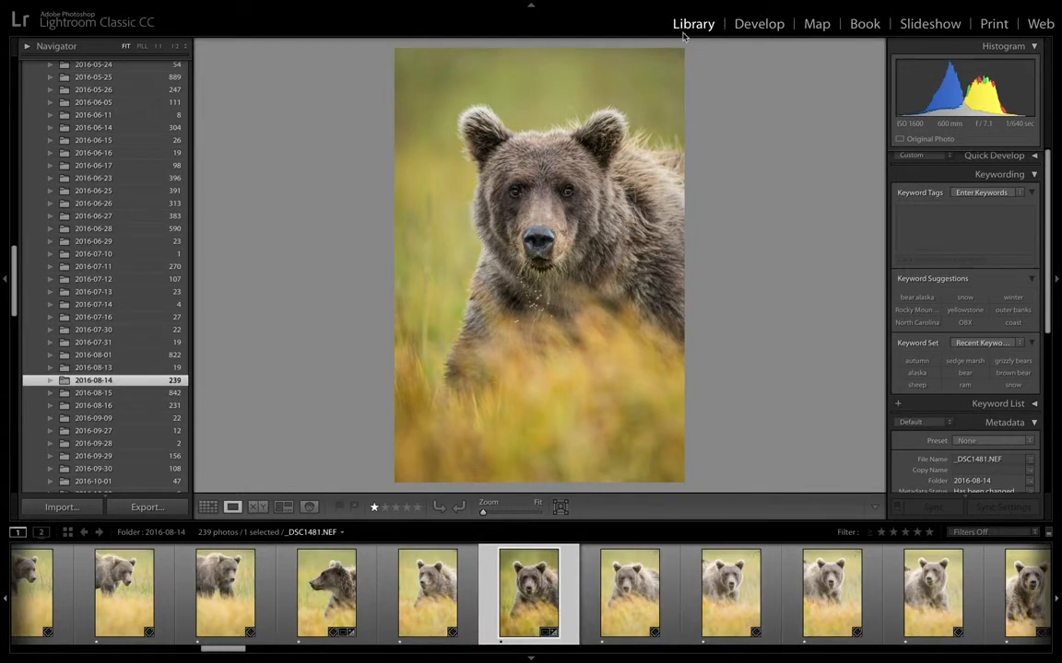
# Step: Tag the selected bear photo with the keywords alaska, bear, brown bear, autumn and wetlands
pyautogui.click(916, 220)
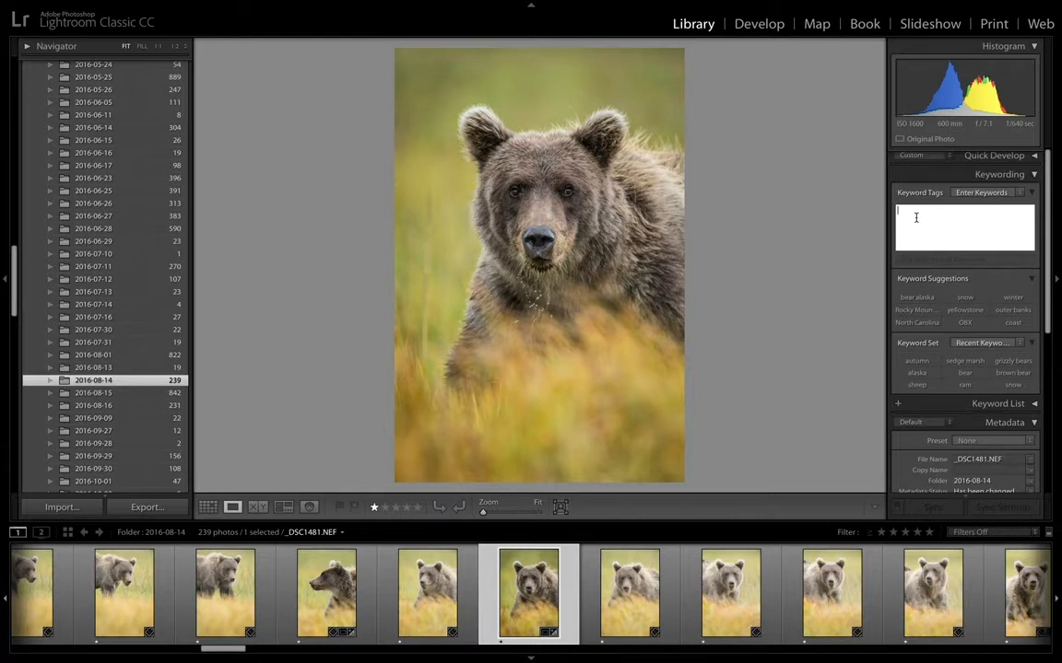
pyautogui.write('alaska, bear, brown,')
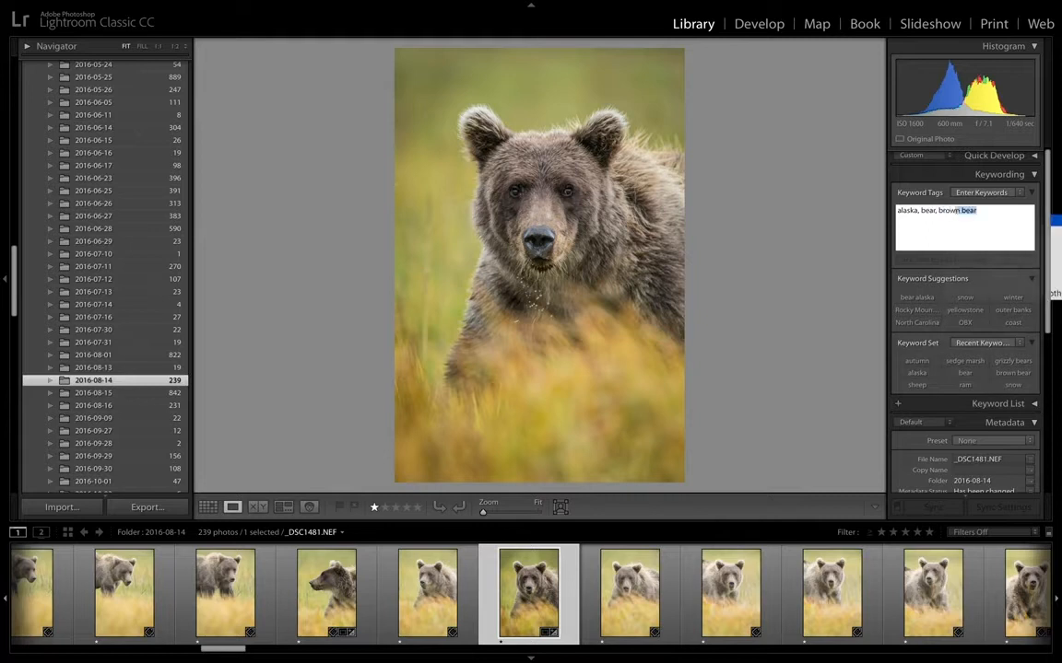
pyautogui.press('BackSpace')
pyautogui.write('brea')
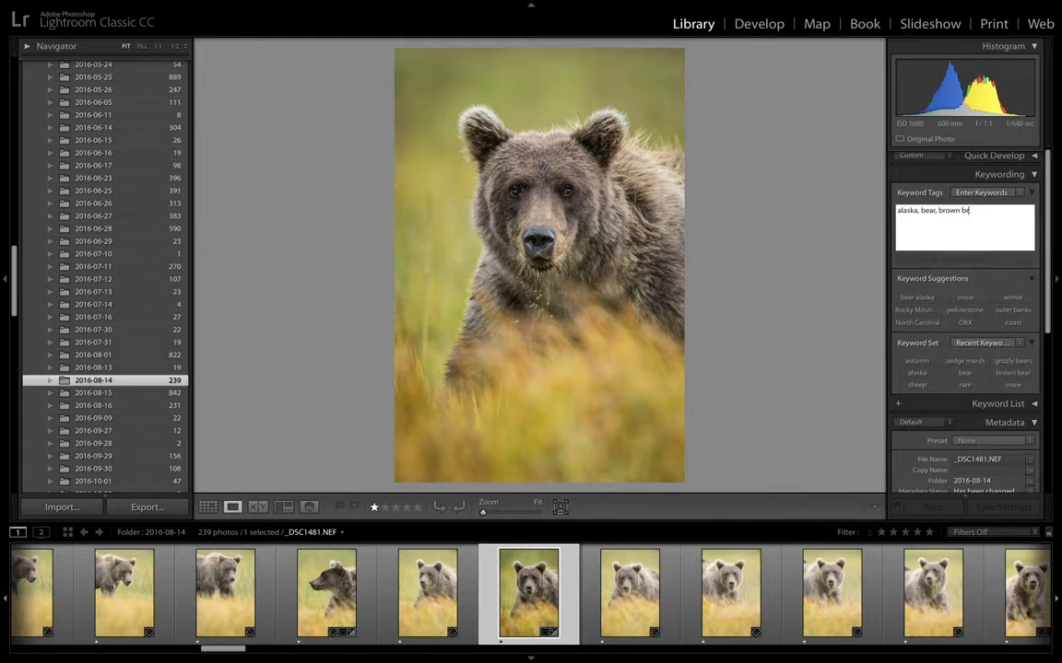
pyautogui.press('BackSpace')
pyautogui.press('BackSpace')
pyautogui.press('BackSpace')
pyautogui.write('ear')
pyautogui.write(', autumn')
pyautogui.write(',')
pyautogui.write(' wetland')
pyautogui.write('s')
pyautogui.doubleClick(943, 223)
pyautogui.press('Return')
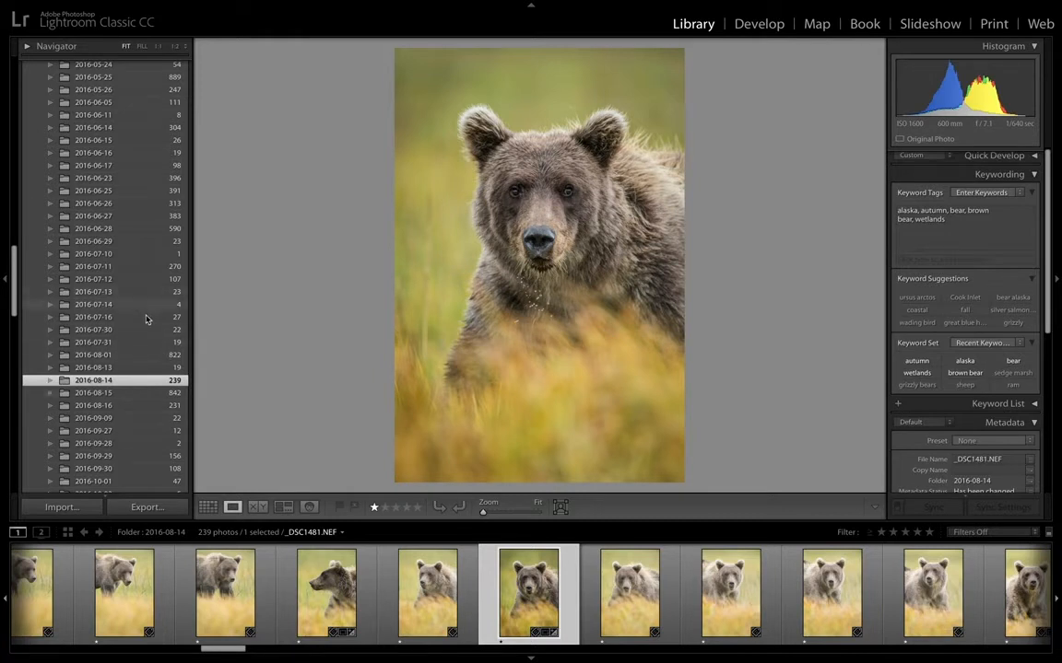
# Step: Display all photographs in the catalog instead of only the 2016-08-14 folder
pyautogui.scroll(8, 124, 293)
pyautogui.scroll(15, 116, 291)
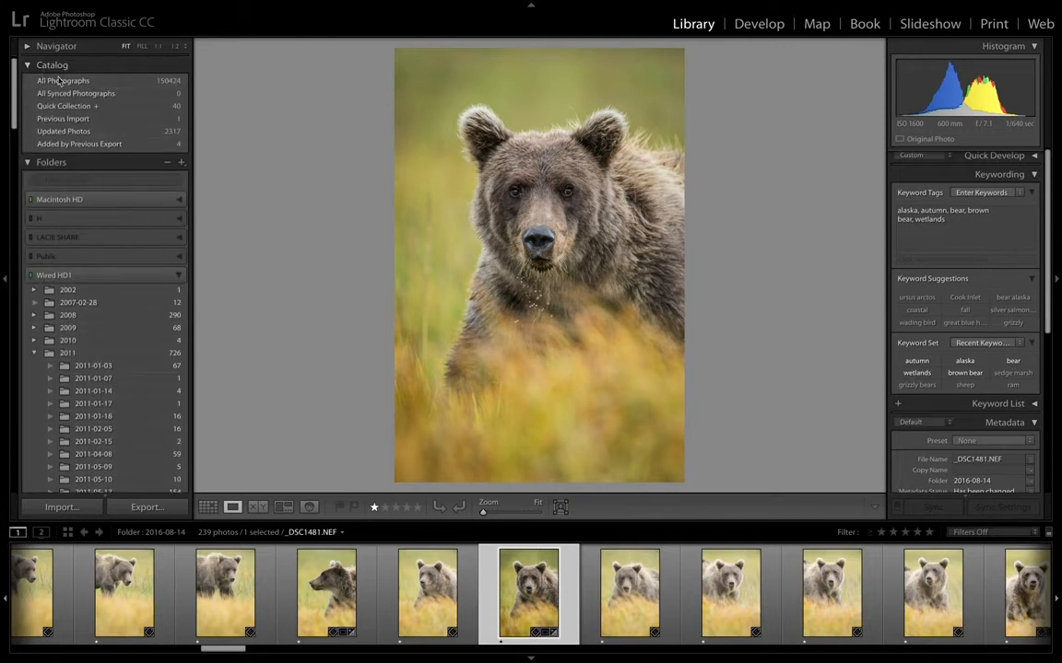
pyautogui.click(87, 84)
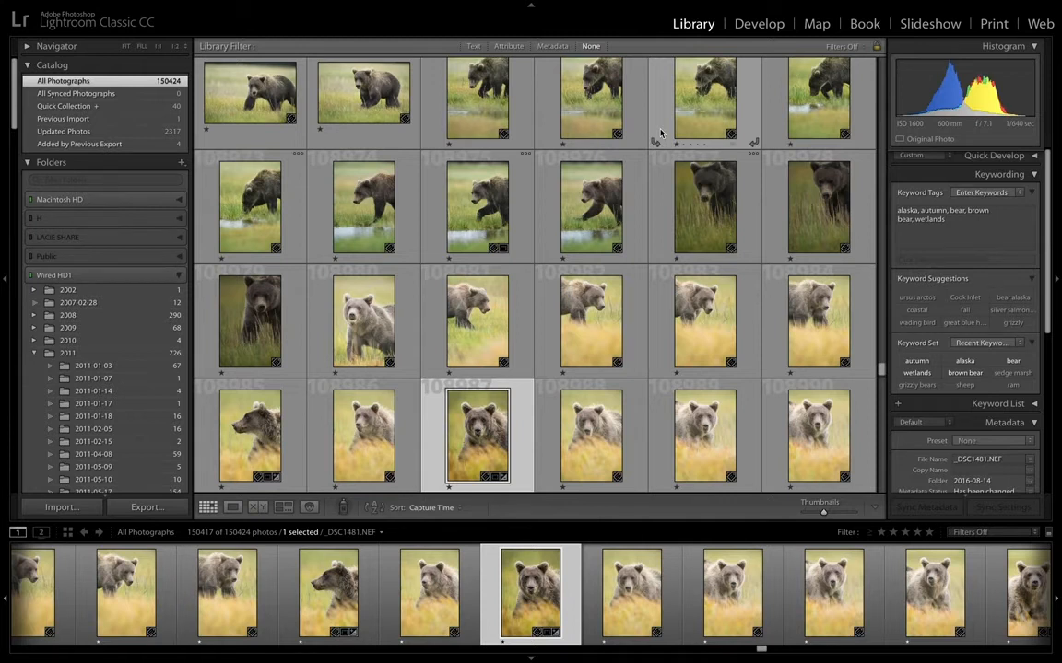
# Step: Filter the photos by text so that only those whose keywords contain all of "alaska" are shown
pyautogui.press('super+f')
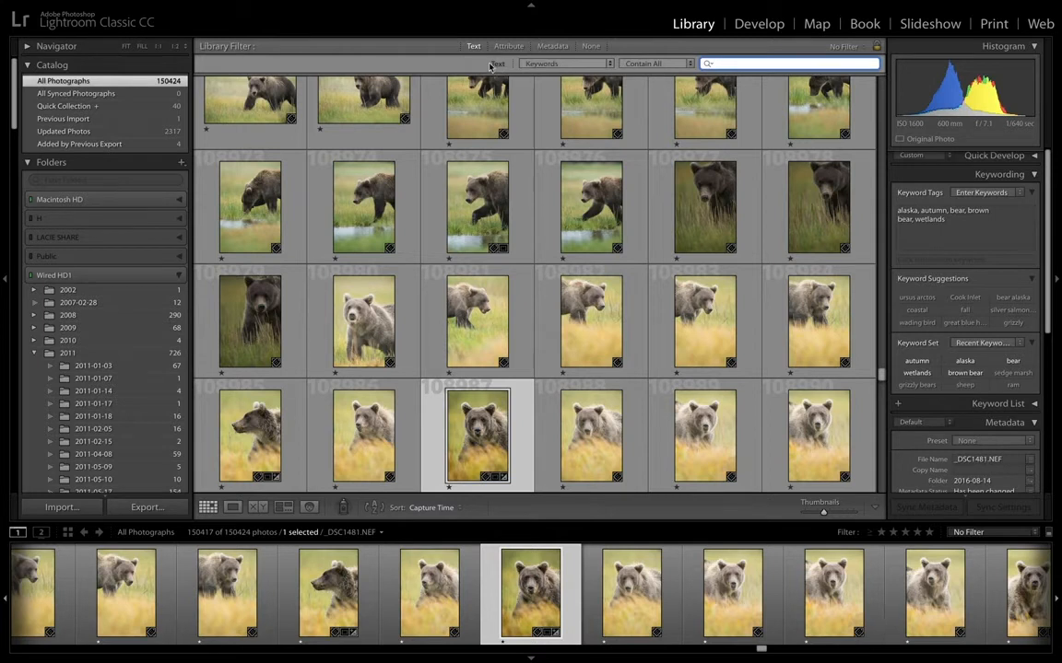
pyautogui.click(607, 65)
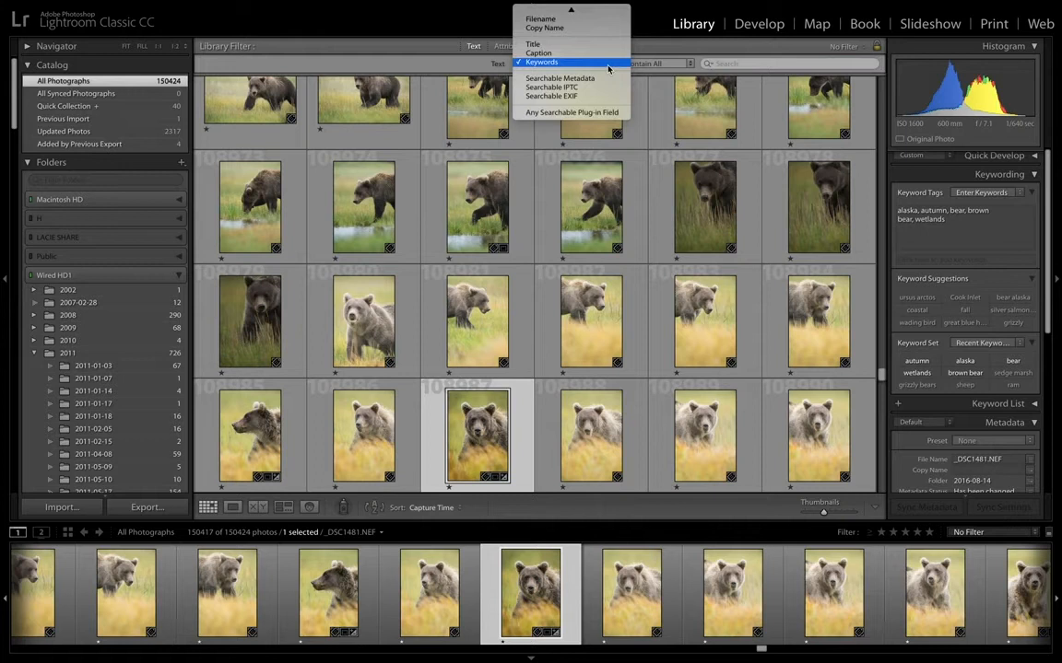
pyautogui.click(657, 63)
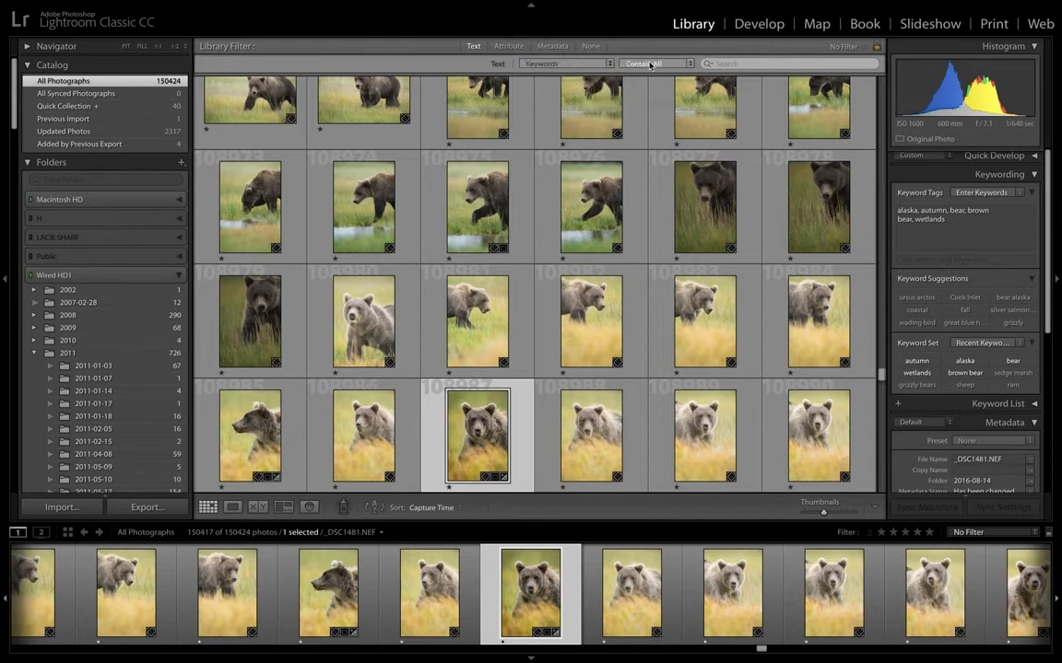
pyautogui.click(690, 63)
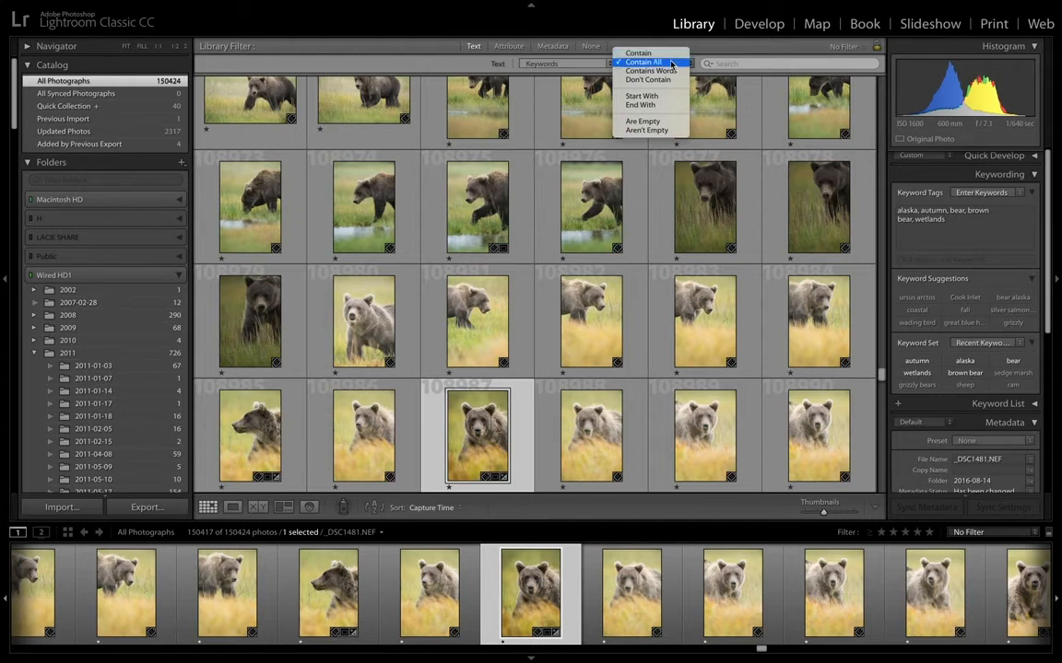
pyautogui.click(674, 62)
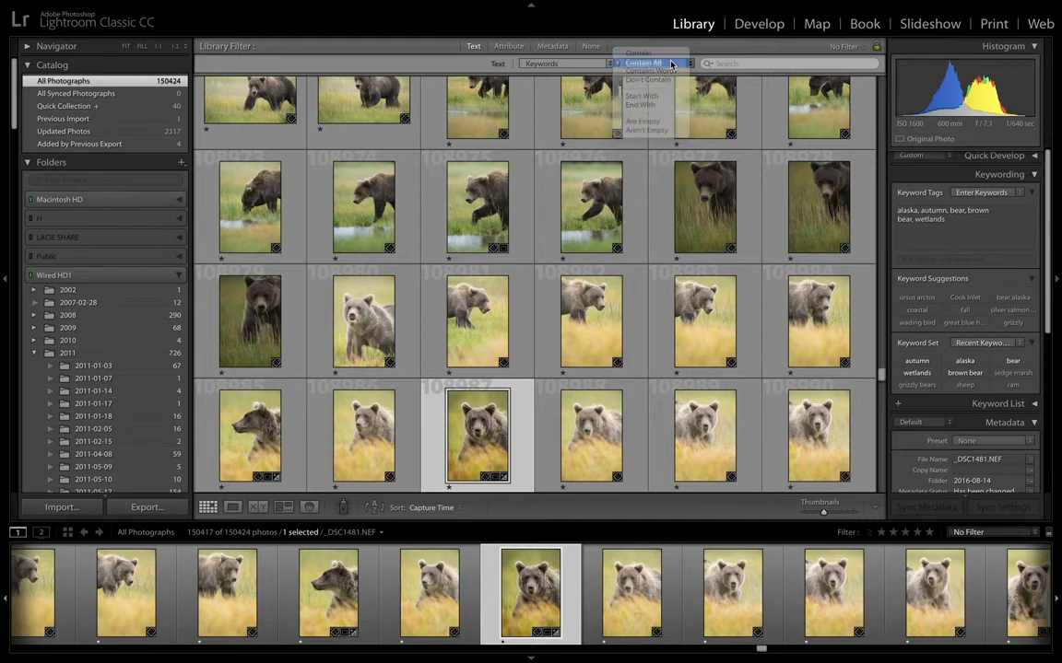
pyautogui.click(744, 65)
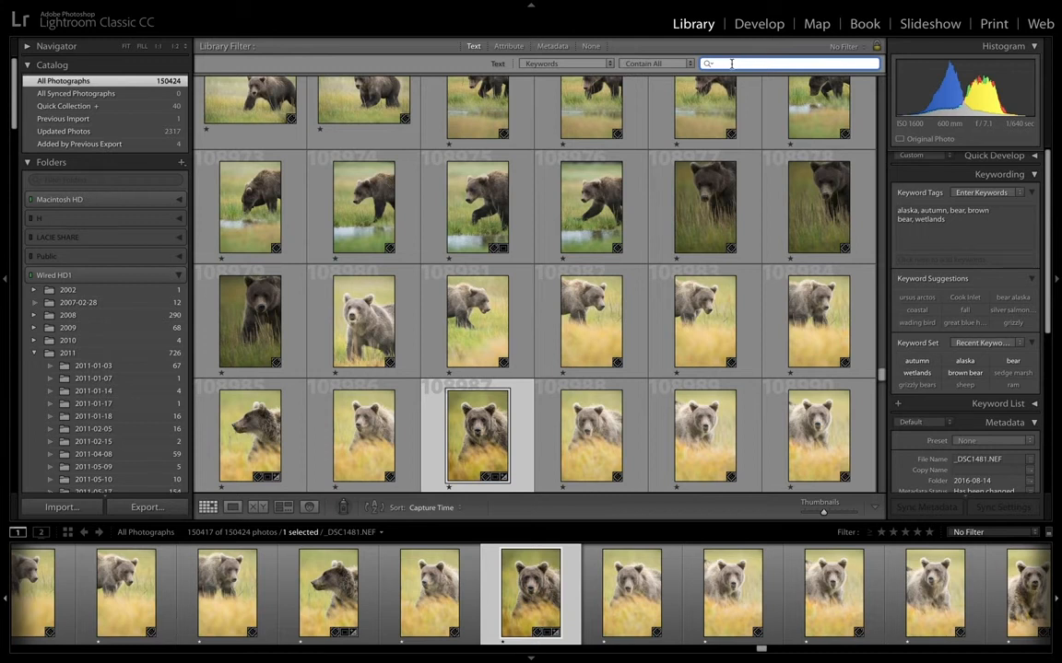
pyautogui.write('alaska')
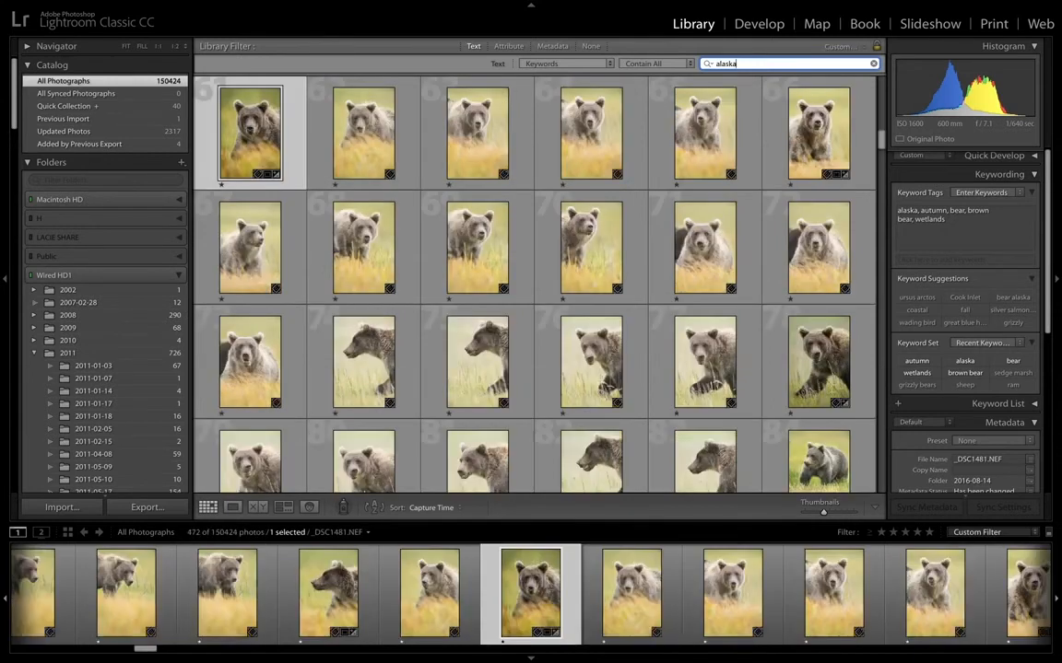
# Step: Look through the thumbnails of the photos that match the alaska keyword filter
pyautogui.scroll(10, 623, 152)
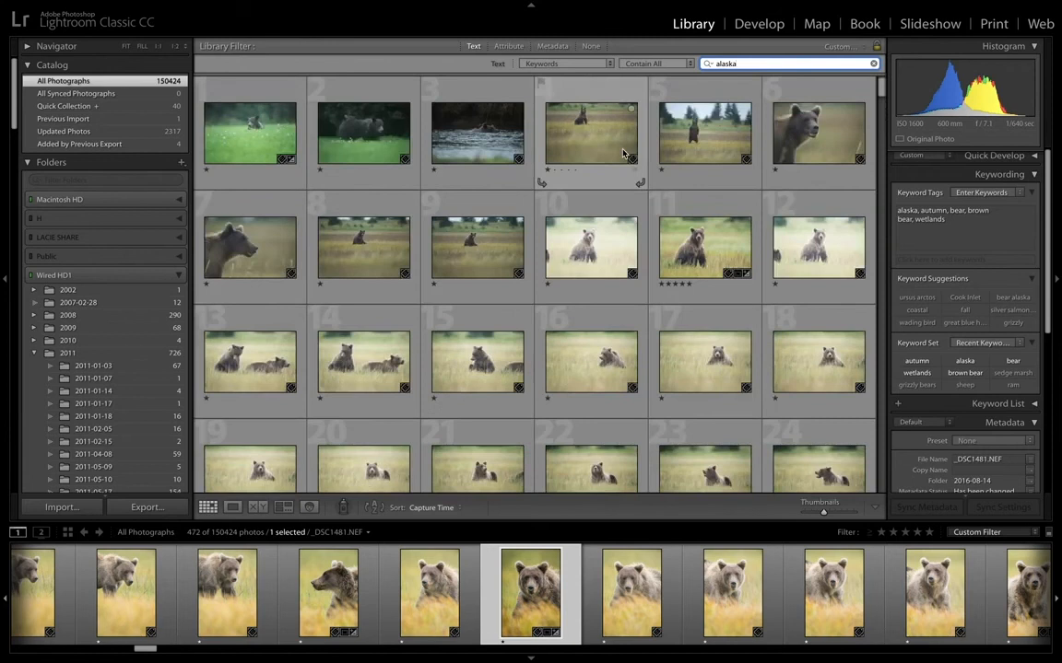
pyautogui.scroll(-20, 623, 152)
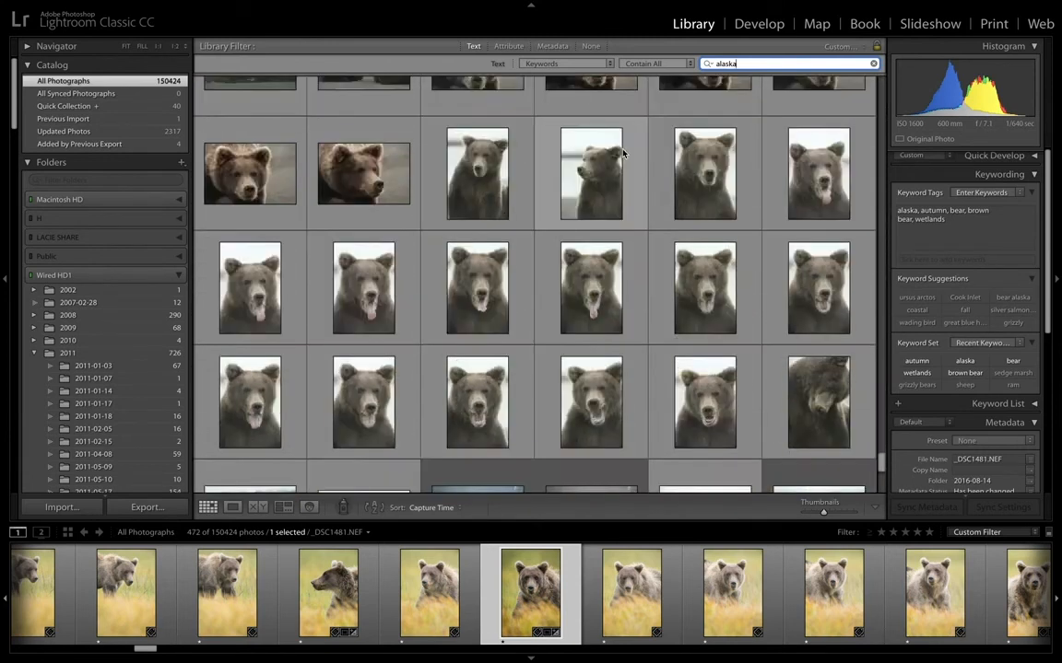
pyautogui.scroll(5, 623, 154)
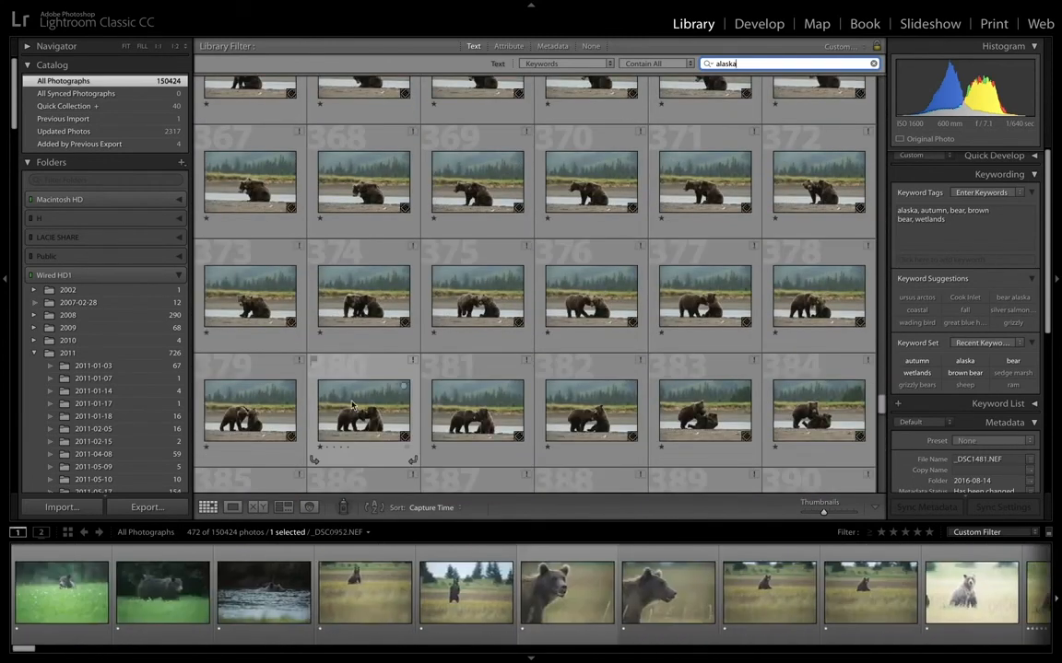
pyautogui.scroll(5, 583, 398)
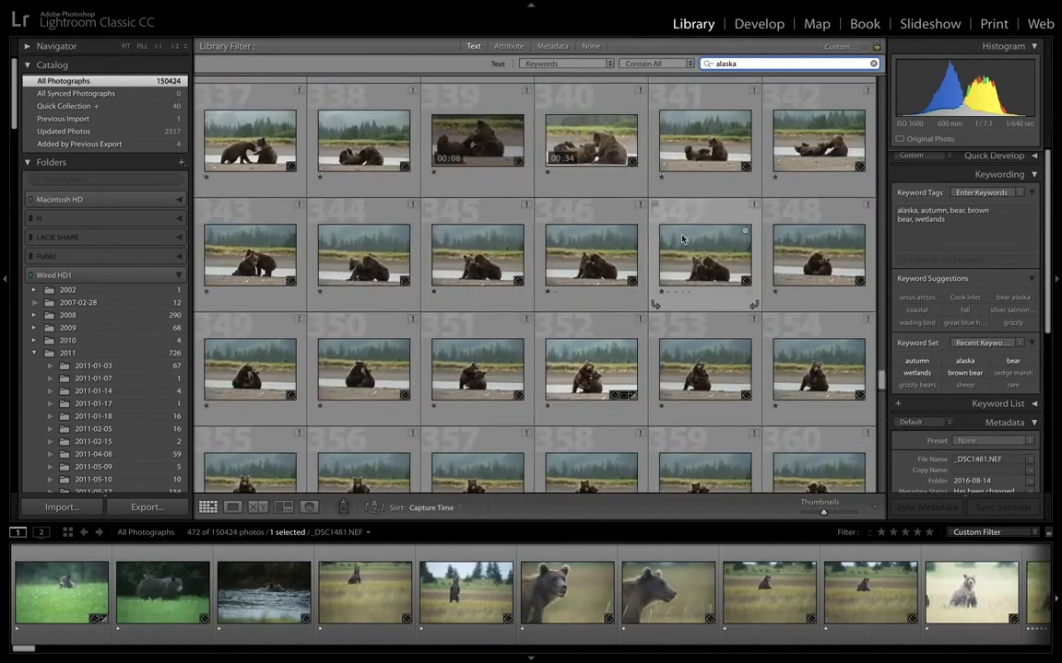
pyautogui.scroll(20, 700, 283)
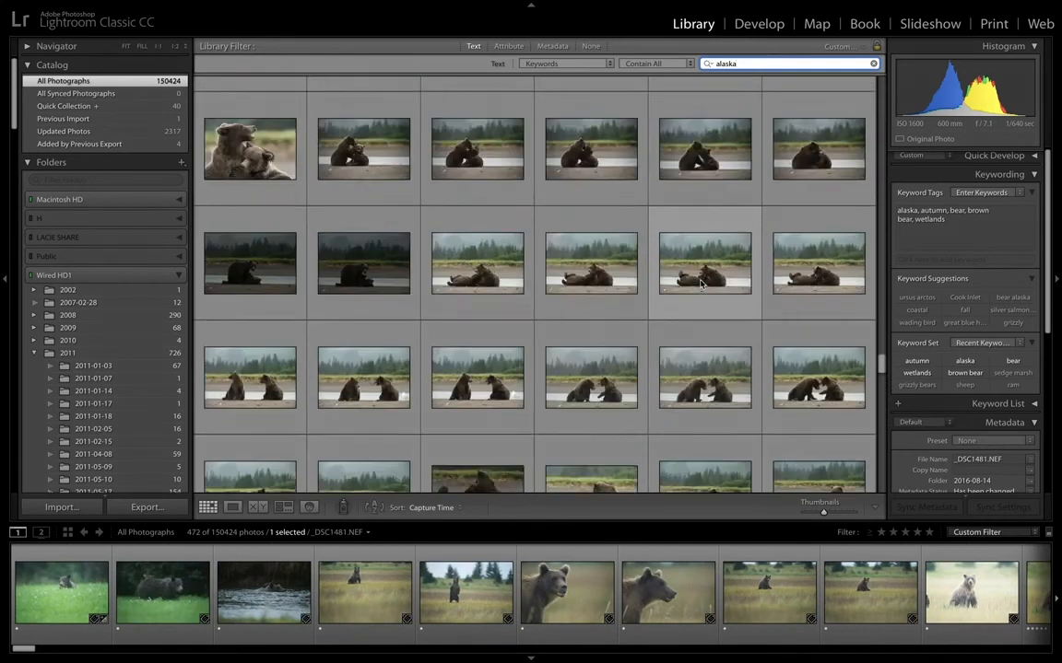
pyautogui.scroll(20, 700, 284)
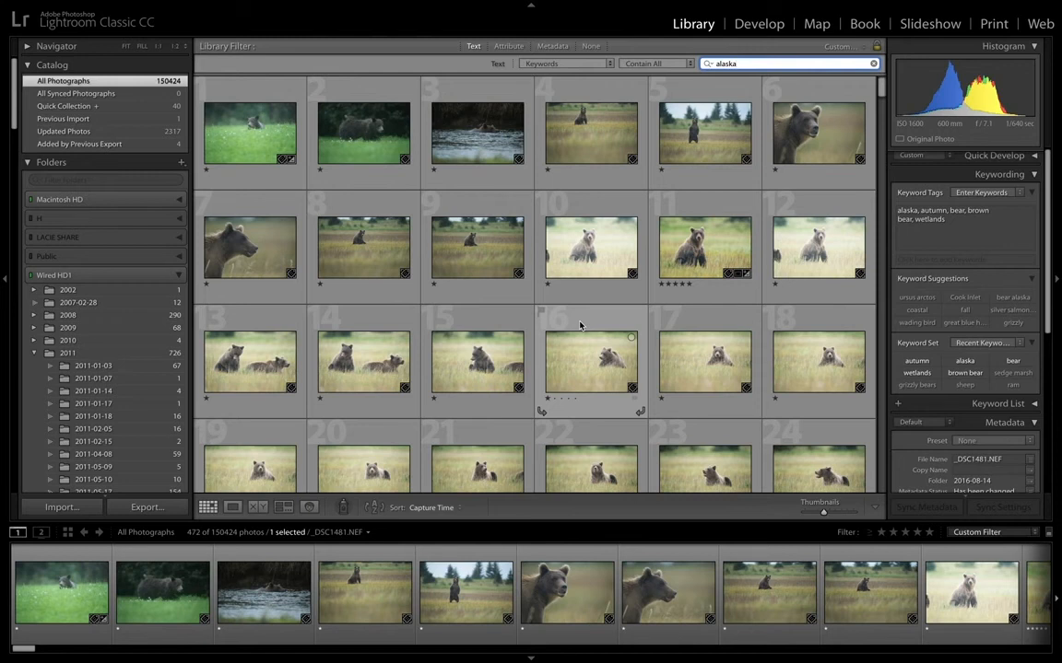
pyautogui.scroll(-10, 580, 325)
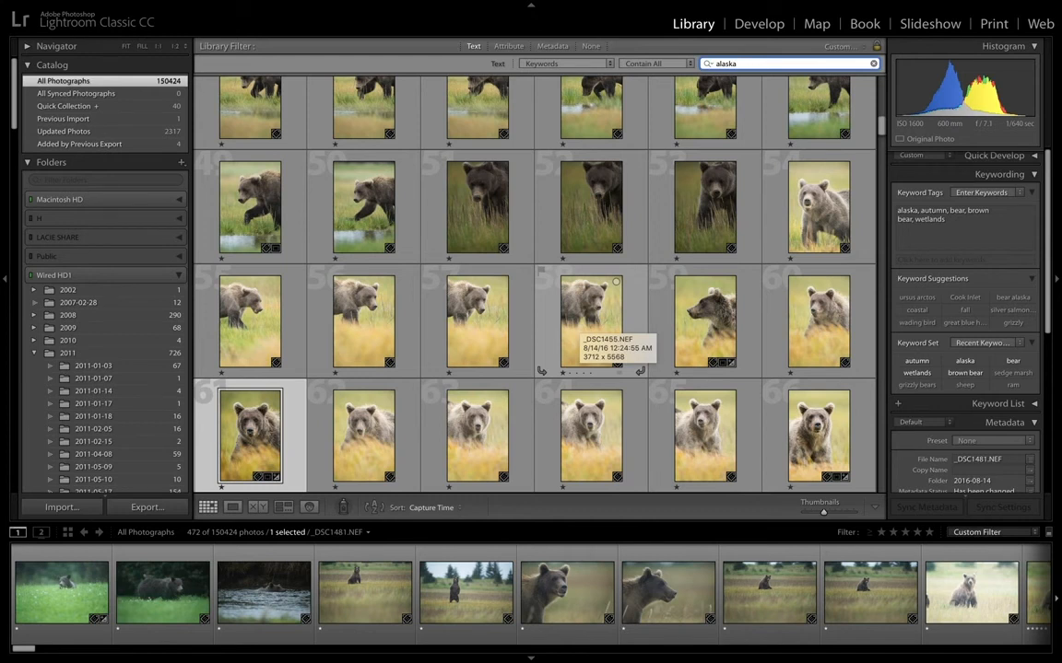
# Step: Narrow the keyword filter by adding "fish" to the search term alaska
pyautogui.write('fish')
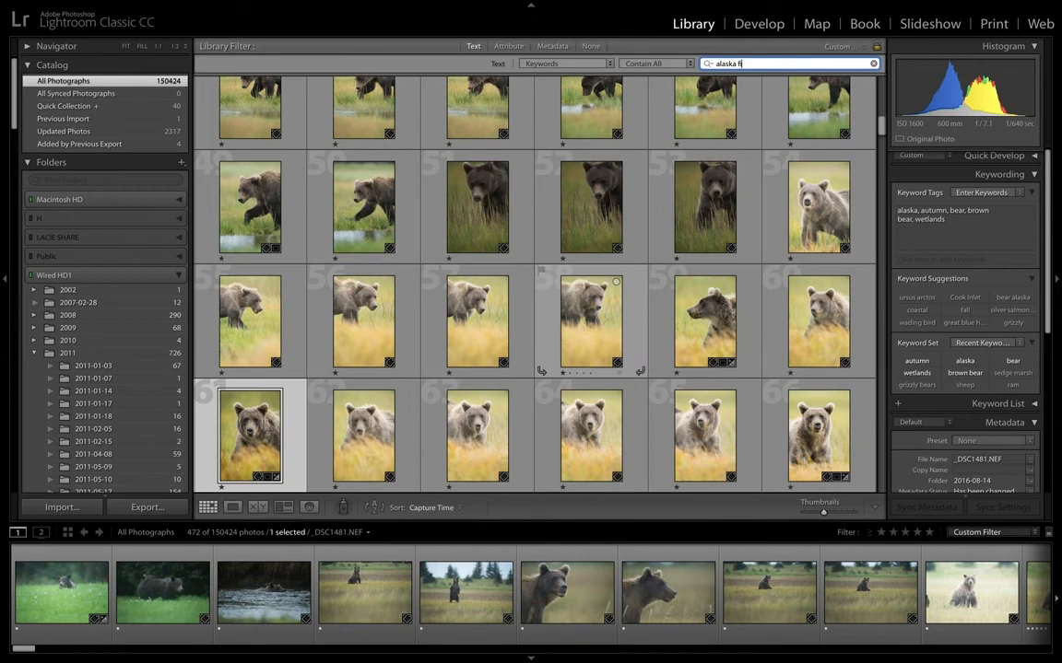